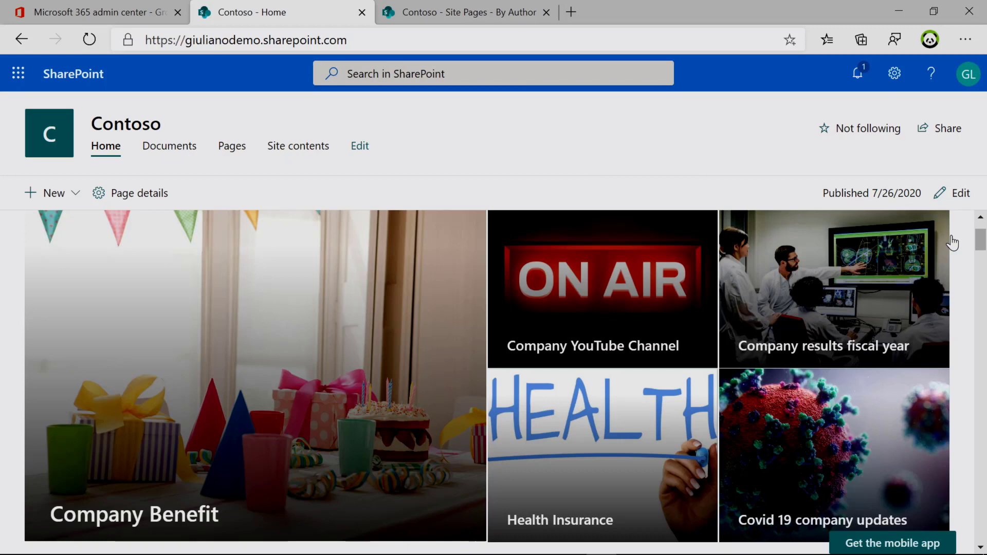
# Step: Confirm the signed-in second user, whose Contoso News leads with Launching a new device X501P
pyautogui.moveTo(982, 243)
pyautogui.mouseDown()
pyautogui.moveTo(984, 500)
pyautogui.moveTo(981, 234)
pyautogui.mouseUp()
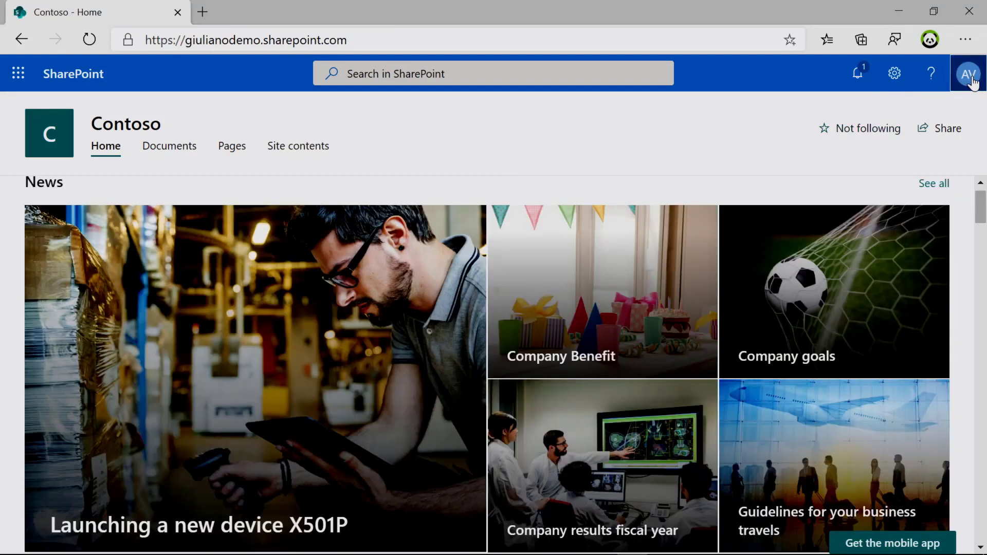
pyautogui.click(970, 77)
pyautogui.click(969, 77)
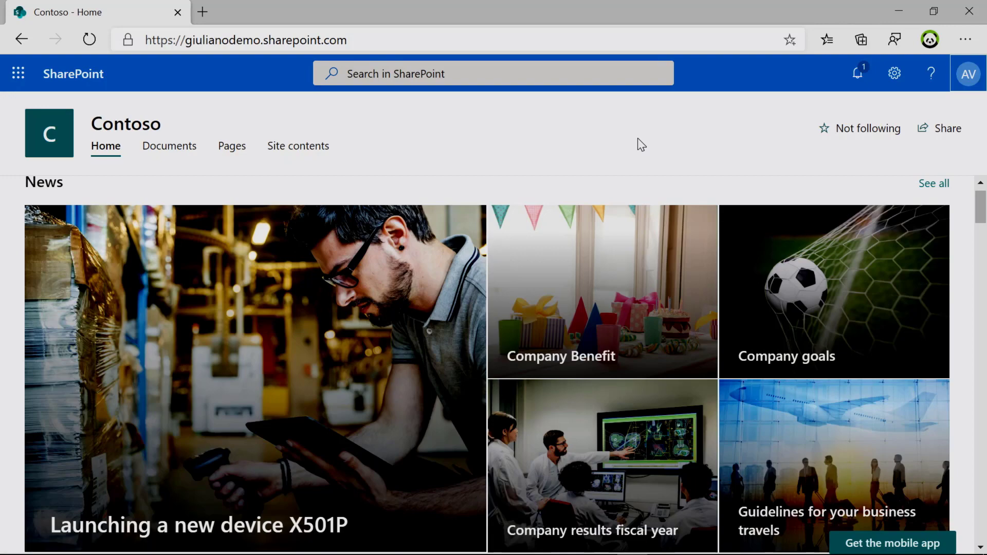
# Step: Check the third user's account and their Company Survey-led News, then return to the site owner's window
pyautogui.hotkey('alt', 'Tab')
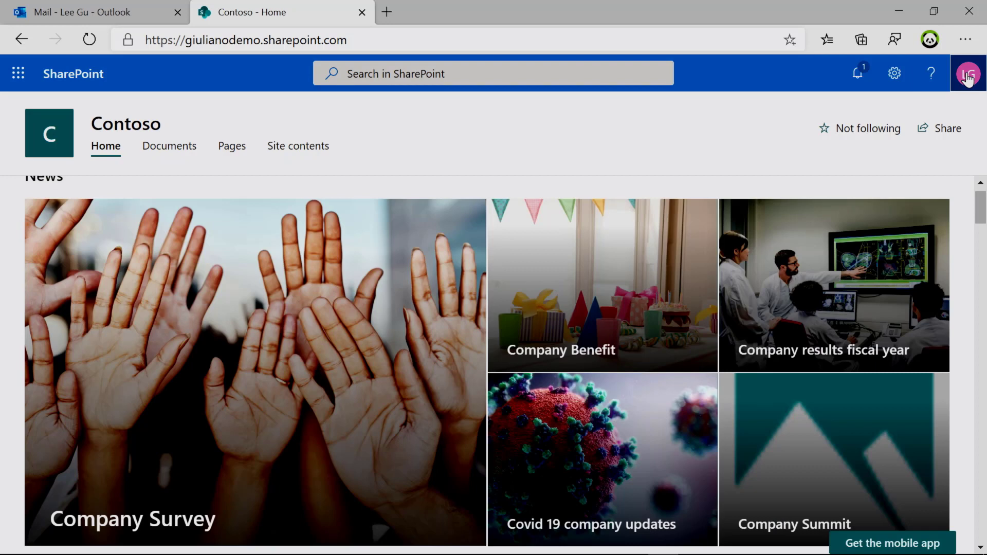
pyautogui.click(968, 75)
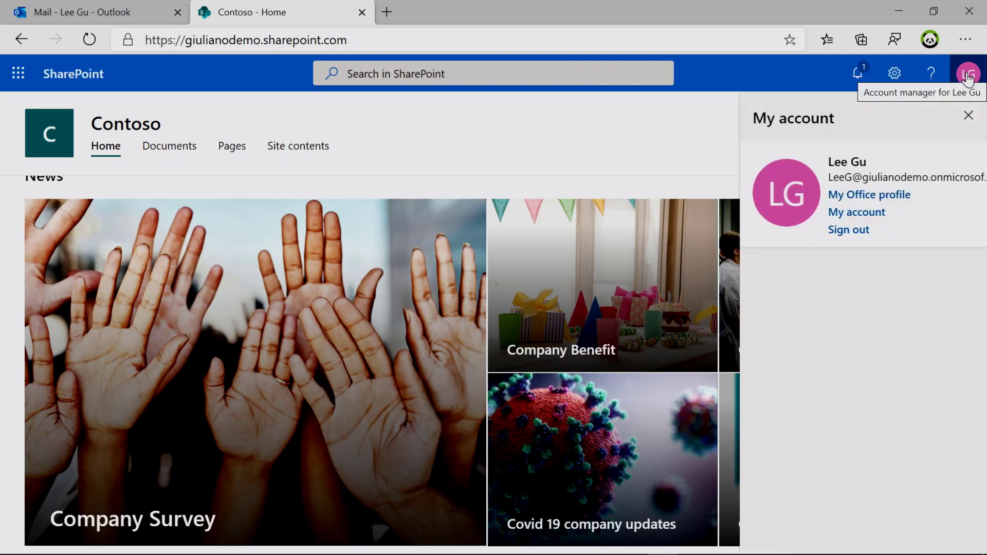
pyautogui.click(968, 75)
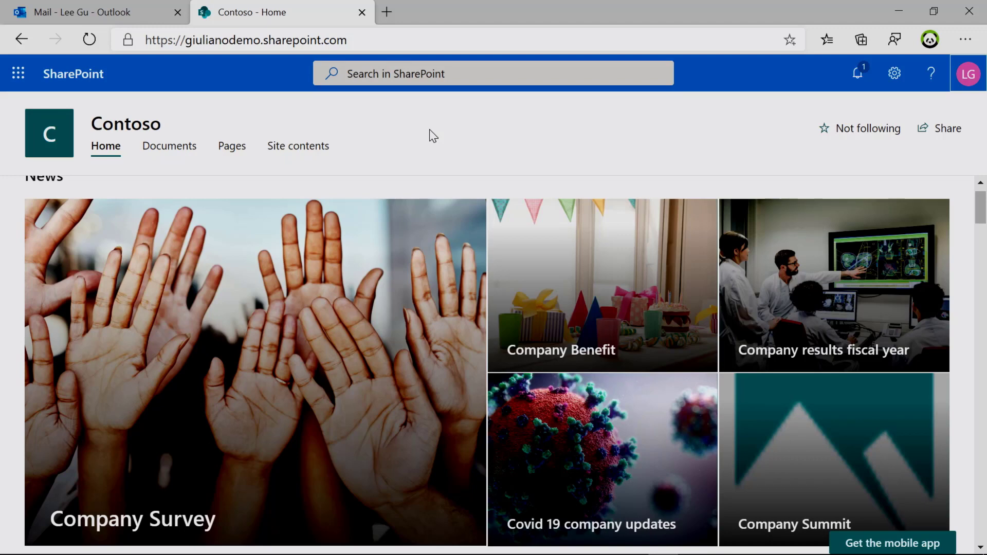
pyautogui.hotkey('alt', 'Tab')
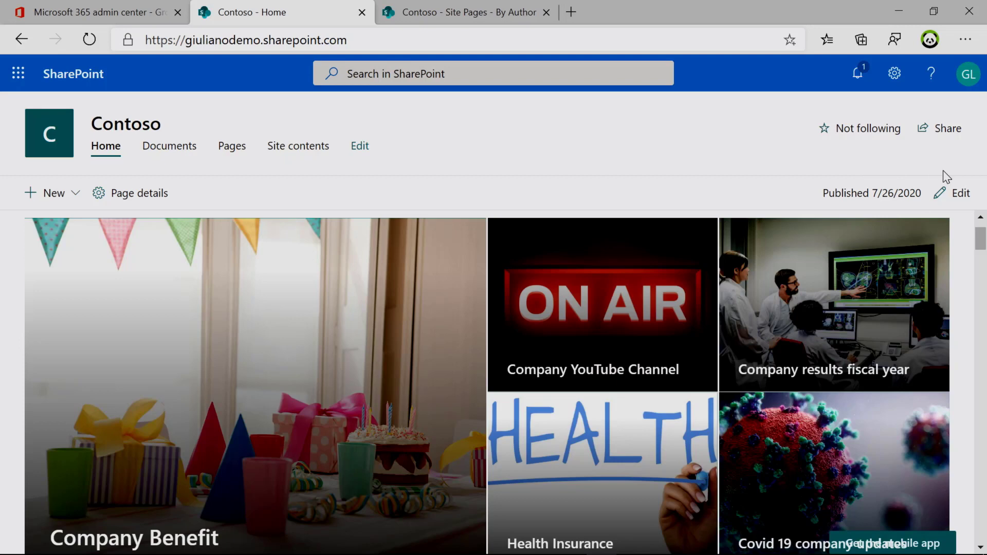
# Step: Confirm audience targeting is On for the News web part, republish the home page, and show Site Pages
pyautogui.click(960, 194)
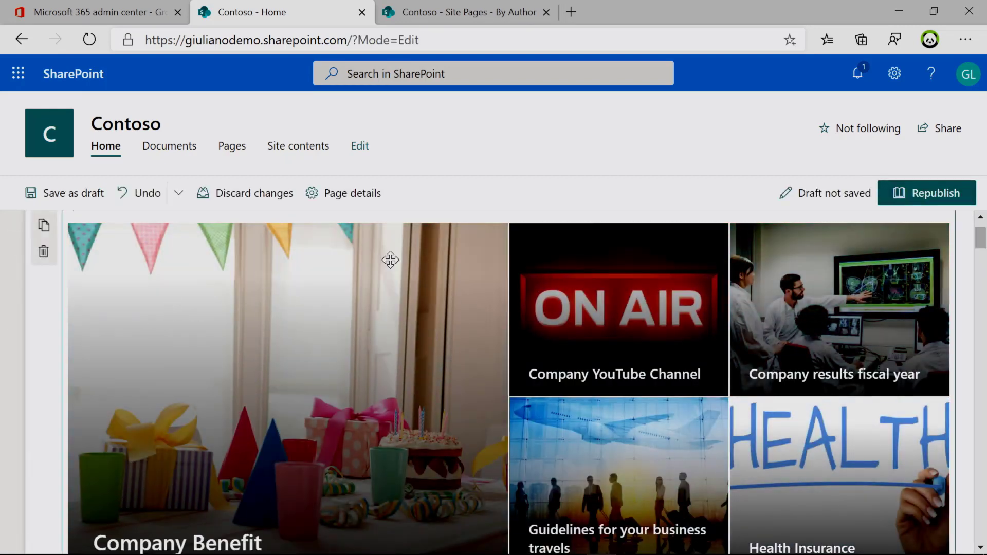
pyautogui.scroll(1, 982, 227)
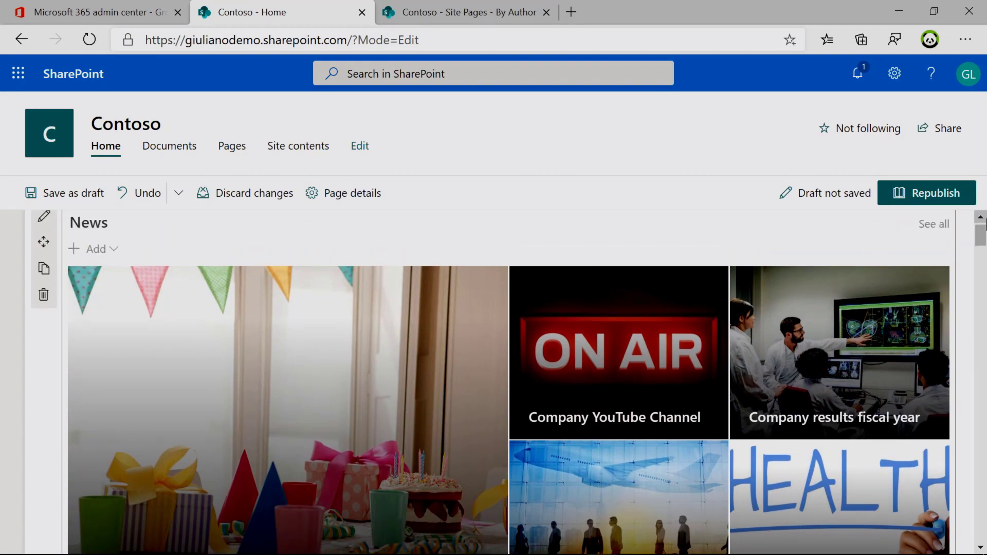
pyautogui.click(48, 194)
pyautogui.click(50, 219)
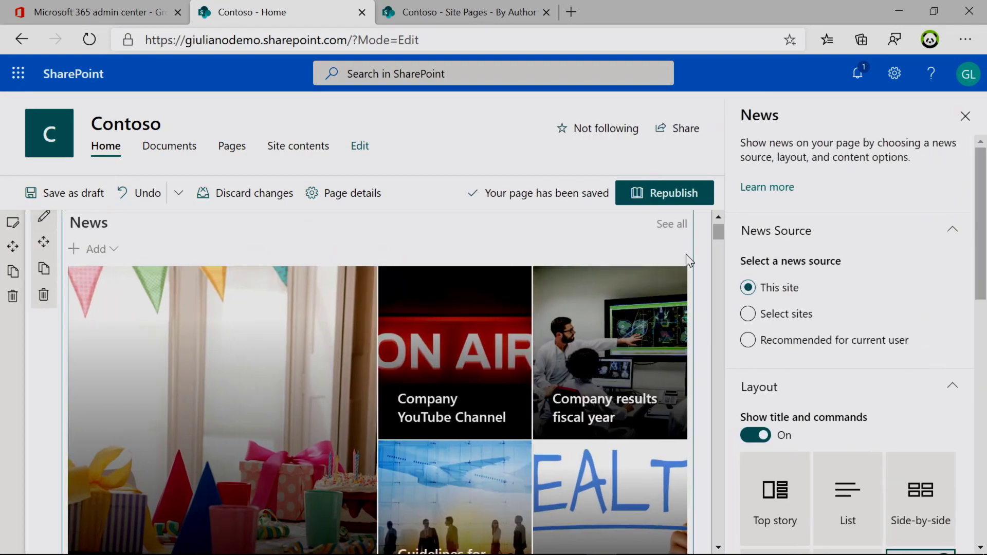
pyautogui.moveTo(982, 230); pyautogui.dragTo(983, 426)
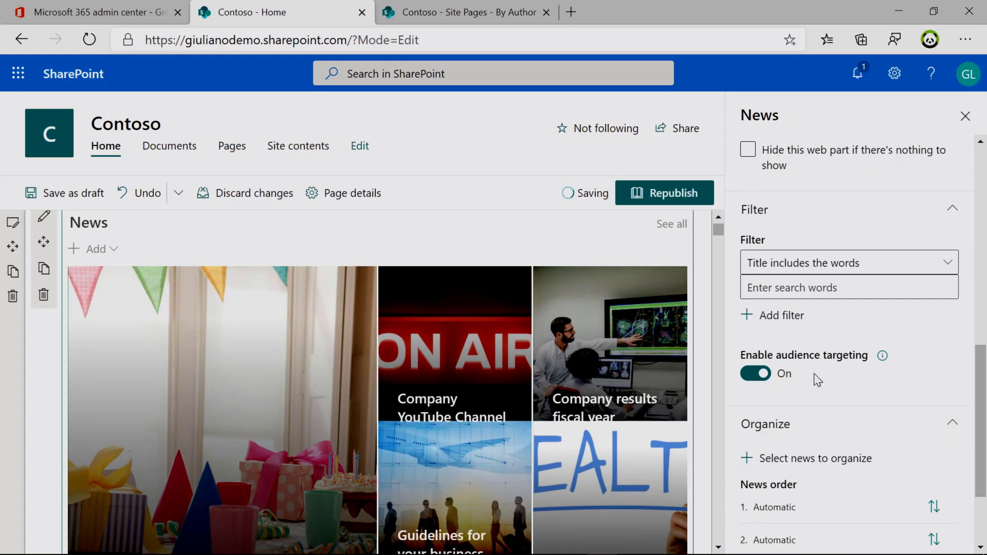
pyautogui.click(960, 116)
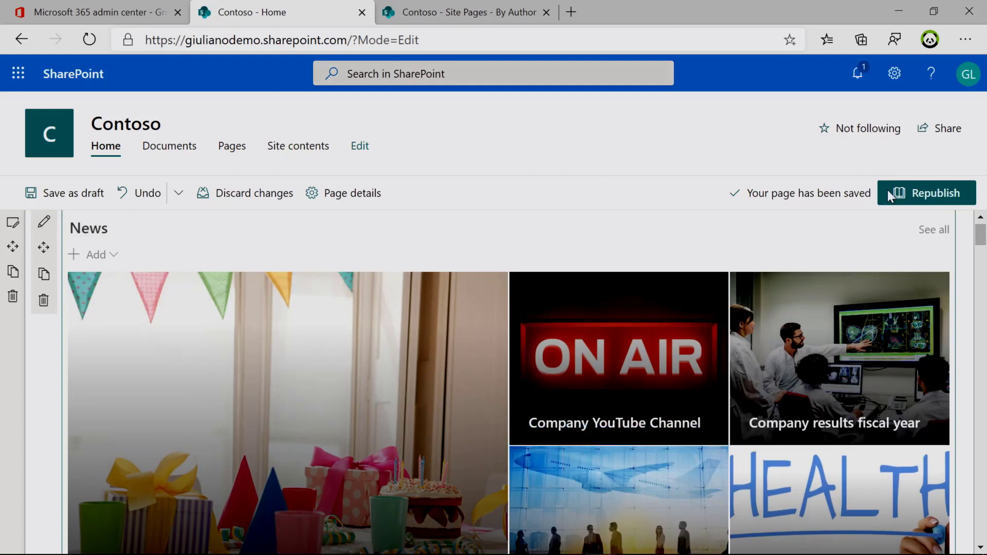
pyautogui.click(887, 189)
pyautogui.click(413, 8)
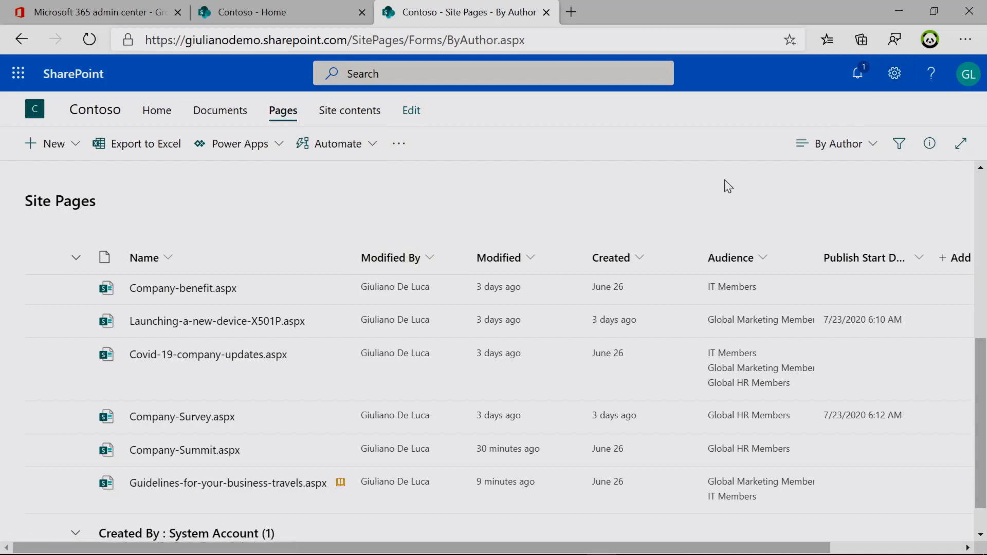
pyautogui.click(894, 75)
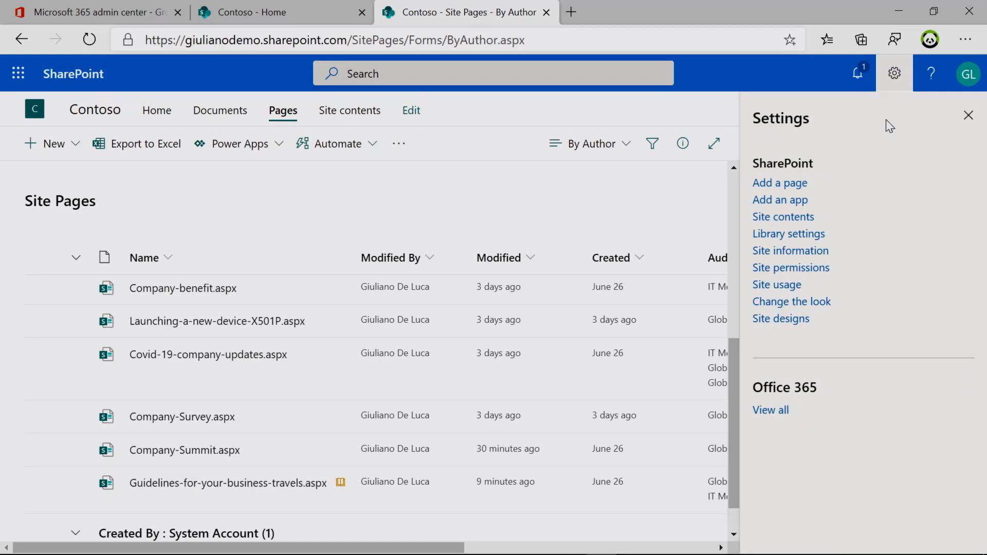
pyautogui.click(788, 238)
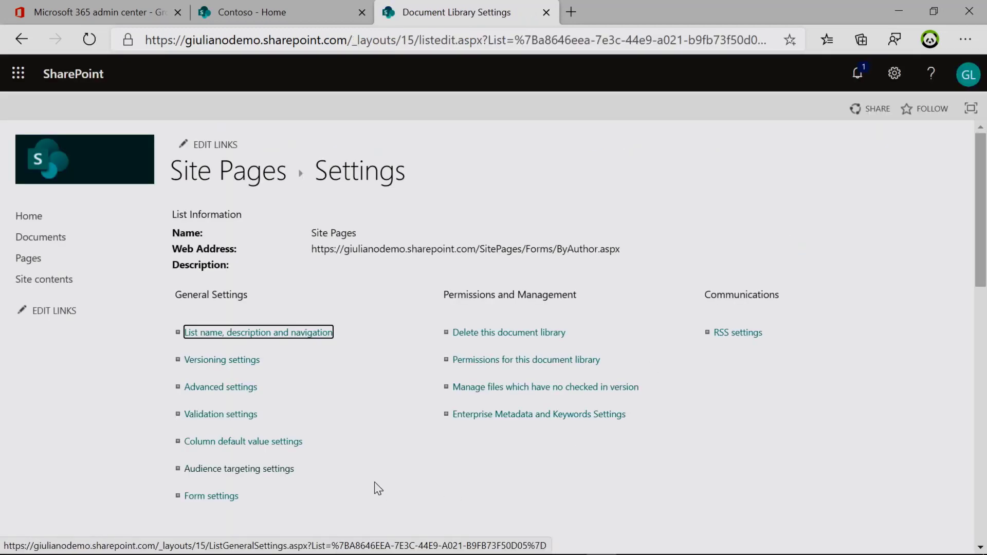
pyautogui.click(244, 474)
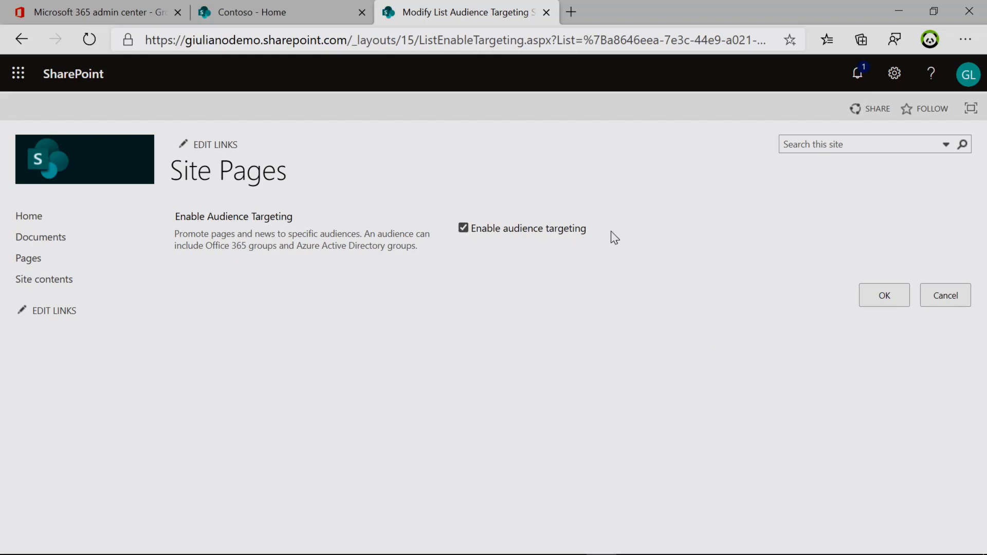
pyautogui.click(944, 301)
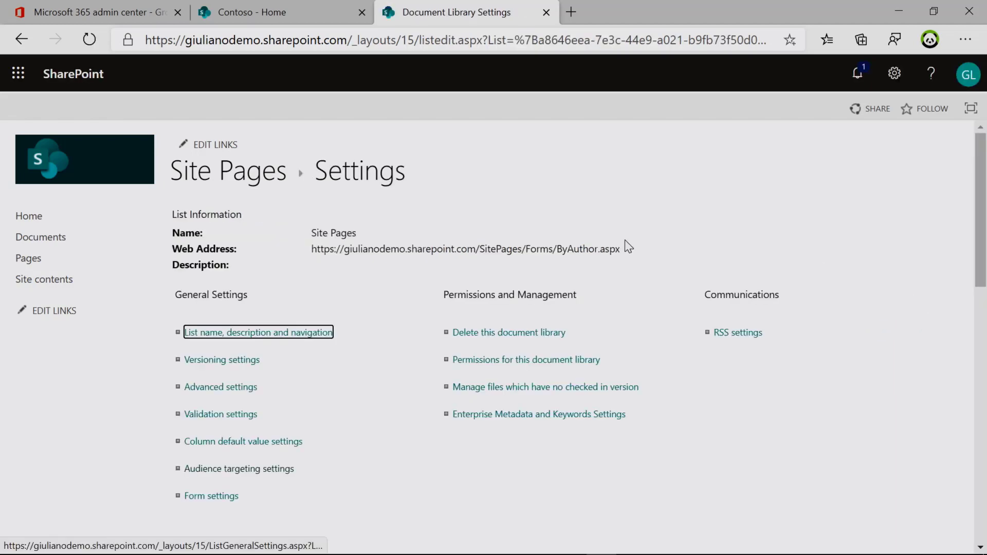
pyautogui.moveTo(358, 234); pyautogui.dragTo(259, 179)
pyautogui.click(260, 179)
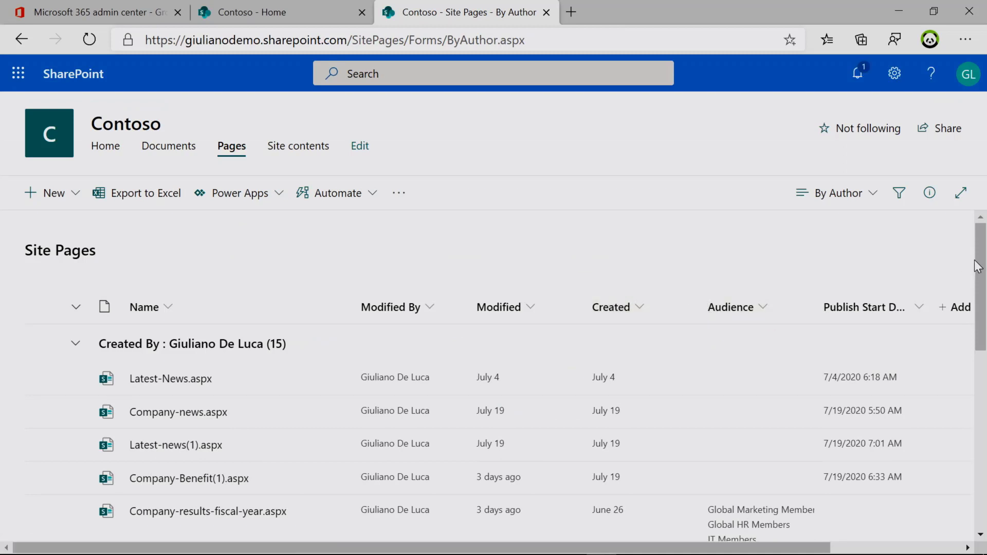
# Step: Inspect the Audience groups of Company-results-fiscal-year.aspx, then view Global Marketing in the admin center
pyautogui.moveTo(981, 267); pyautogui.dragTo(984, 332)
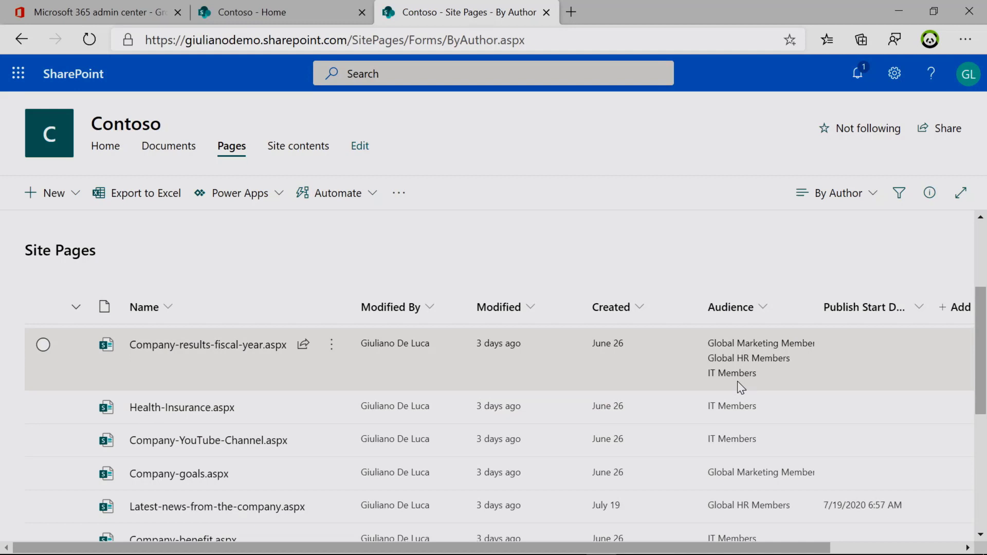
pyautogui.click(228, 367)
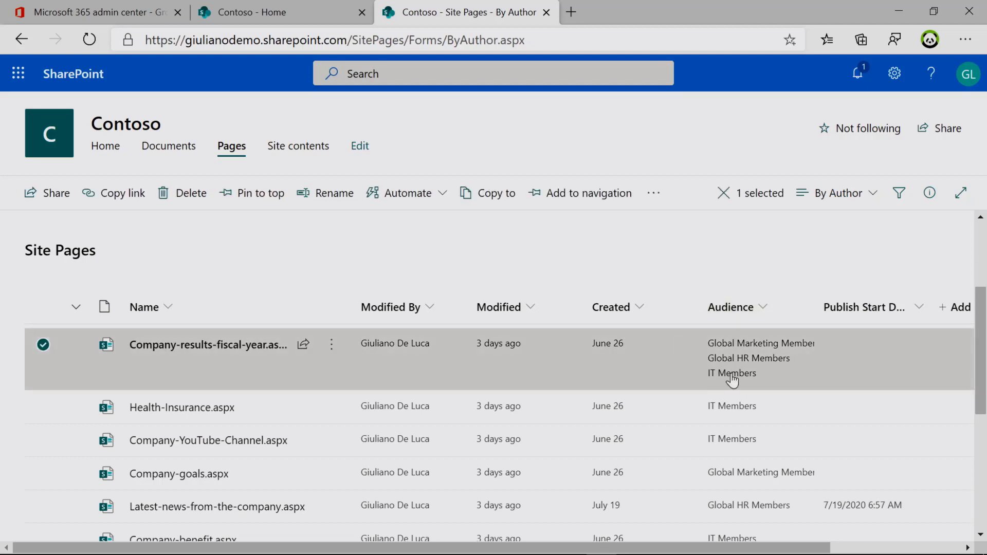
pyautogui.click(766, 350)
pyautogui.click(672, 381)
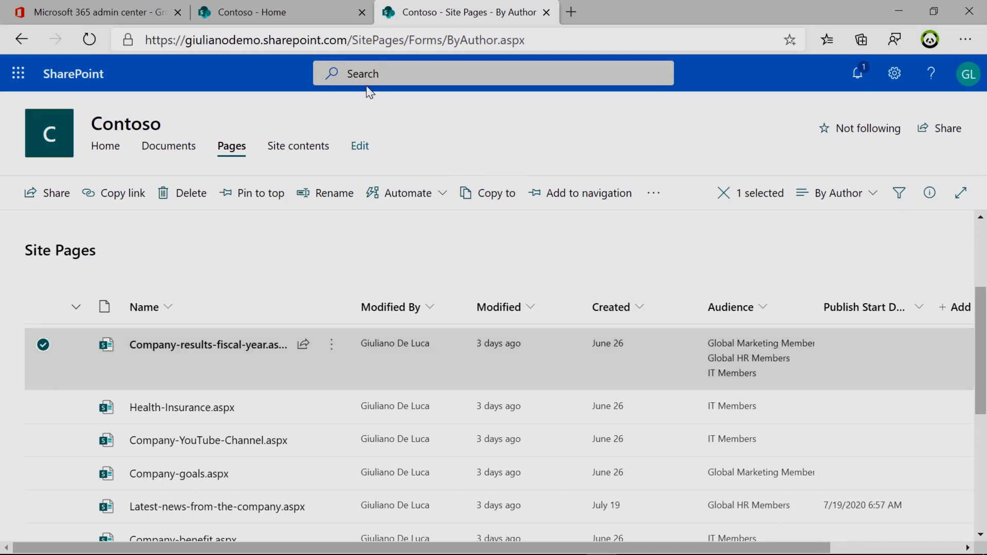
pyautogui.click(107, 14)
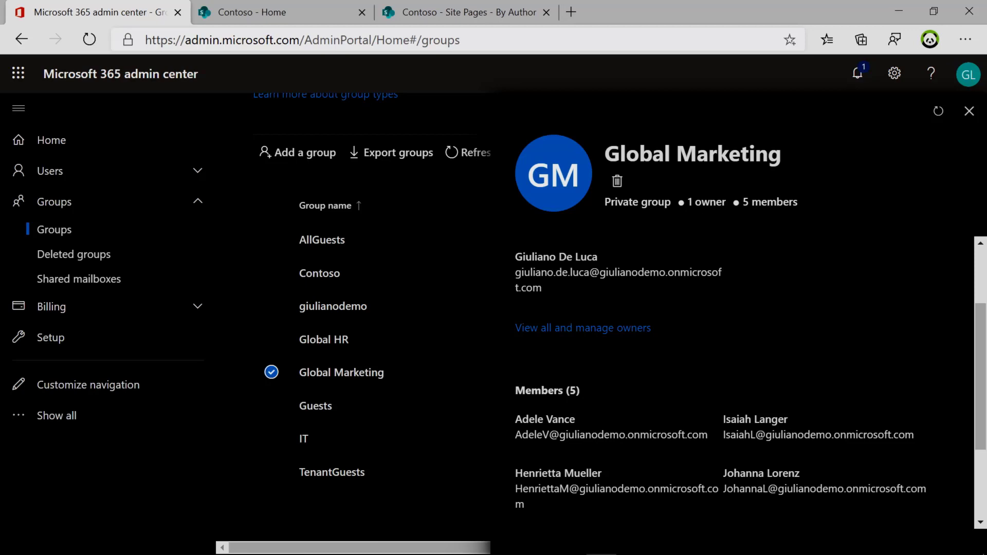
# Step: Review the IT group's owners and its 1 member in the admin center
pyautogui.click(301, 439)
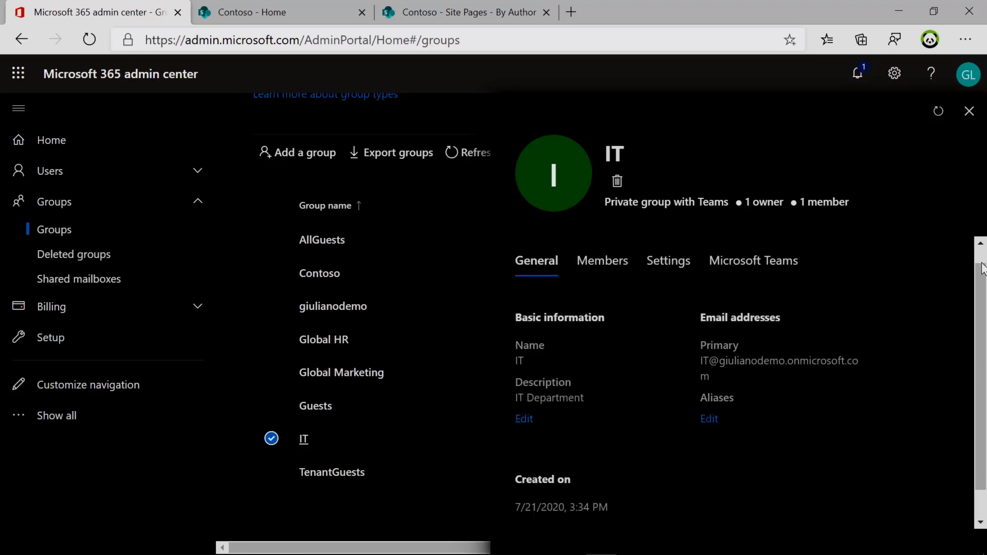
pyautogui.click(602, 284)
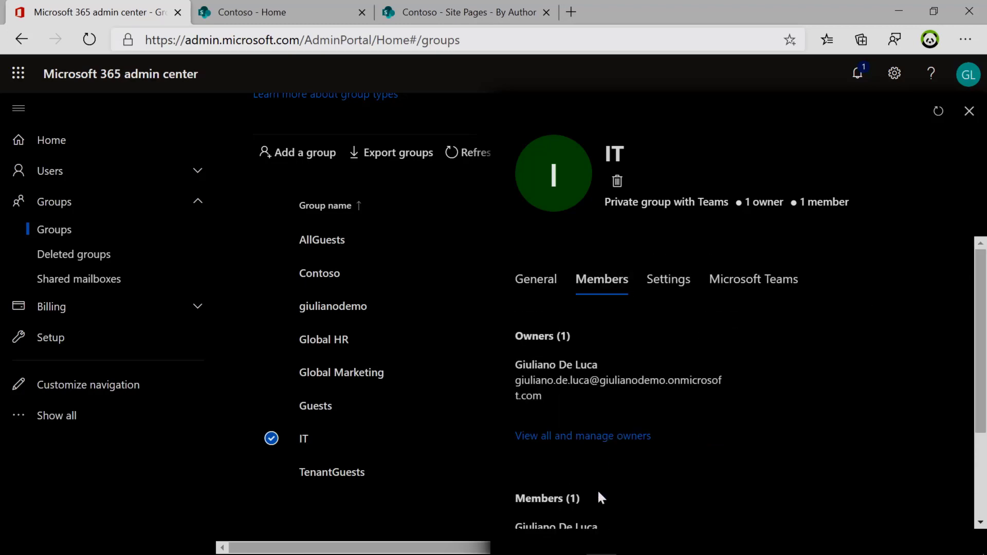
pyautogui.scroll(-1, 984, 332)
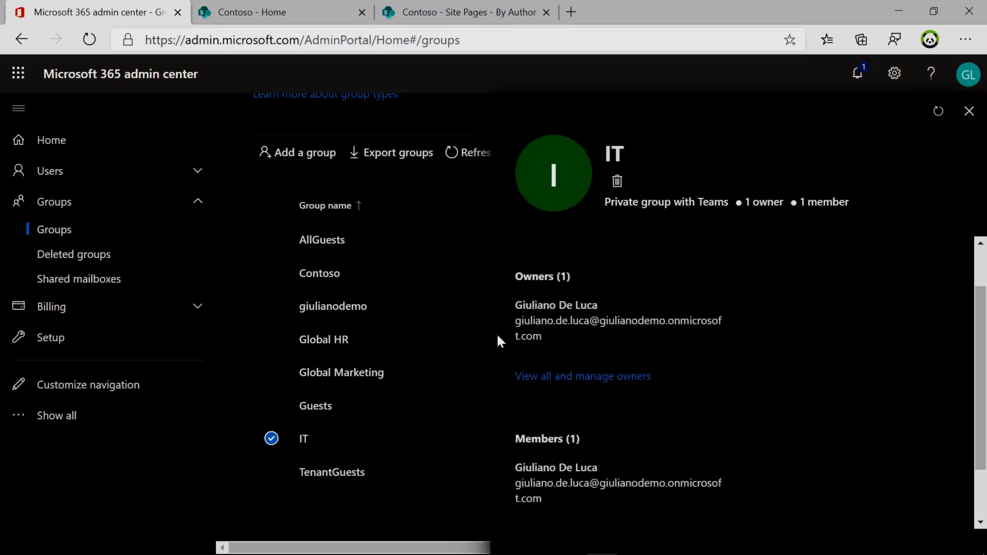
# Step: Review Global HR's owners and 4 members, then return to Contoso's Site Pages library
pyautogui.click(312, 341)
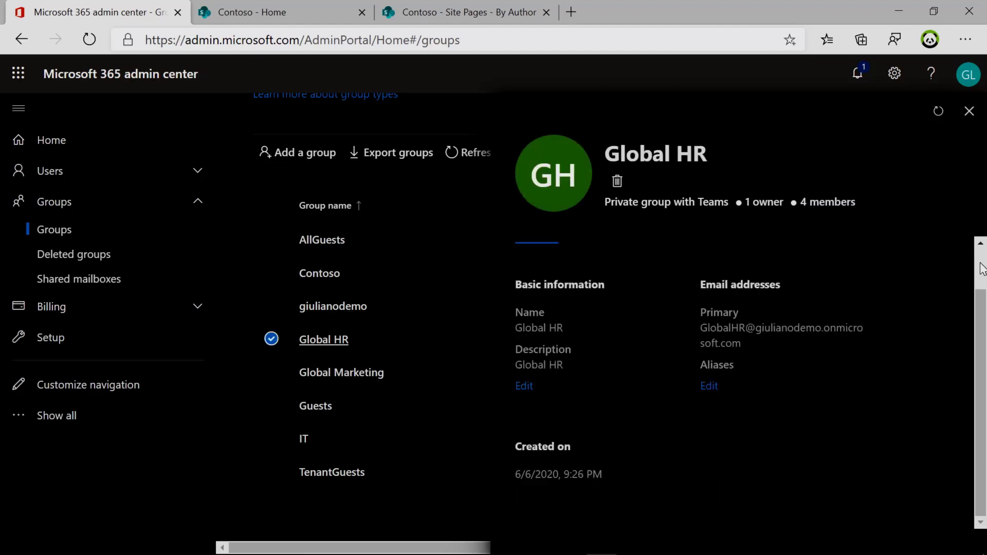
pyautogui.scroll(1, 982, 268)
pyautogui.click(605, 287)
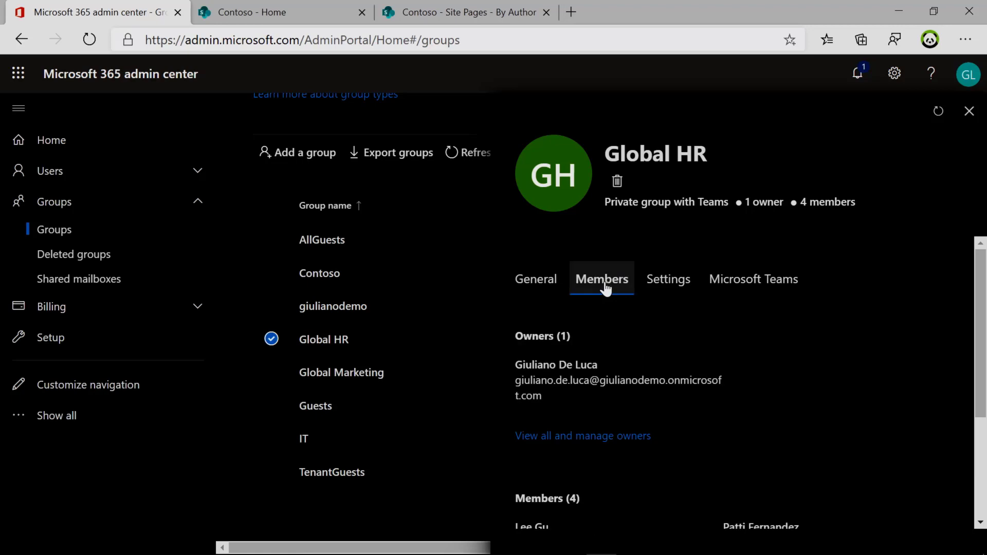
pyautogui.scroll(-1, 978, 322)
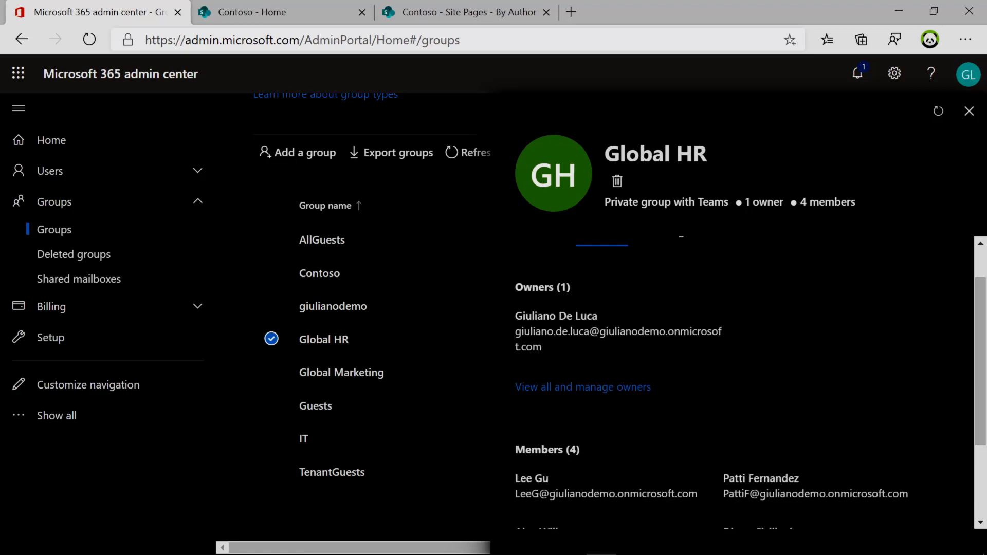
pyautogui.click(467, 10)
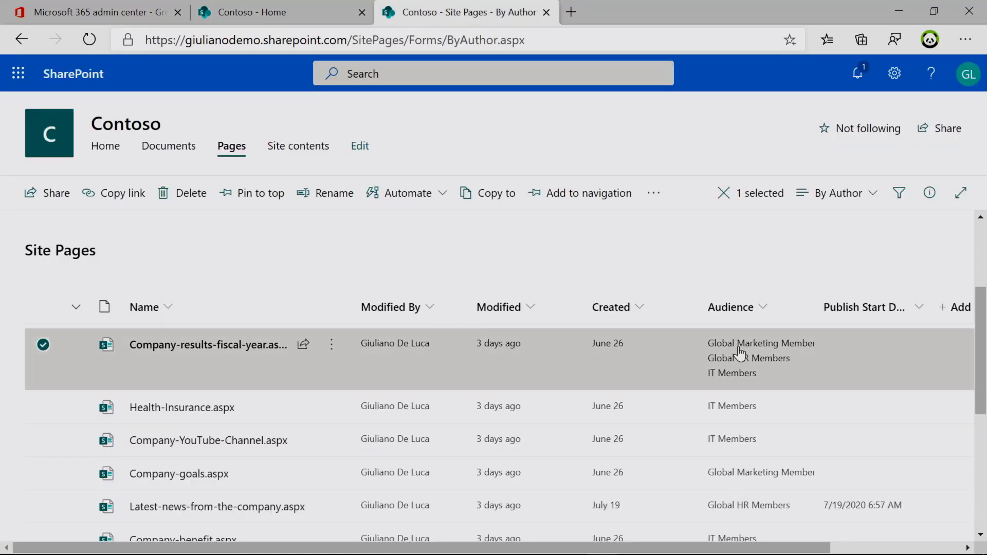
# Step: Open Company-results-fiscal-year.aspx details and edit its Audience field listing Global Marketing, Global HR, IT Members
pyautogui.moveTo(709, 355)
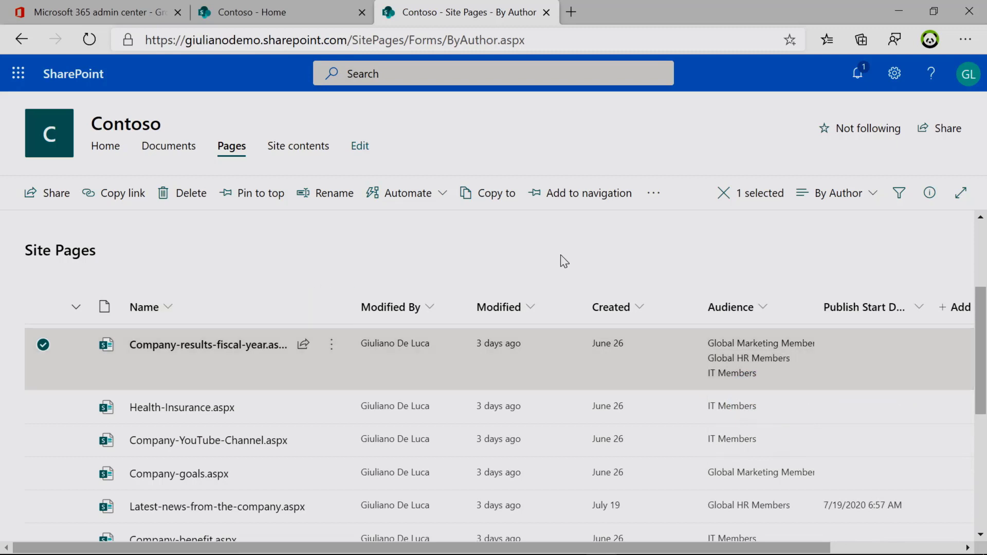
pyautogui.click(931, 198)
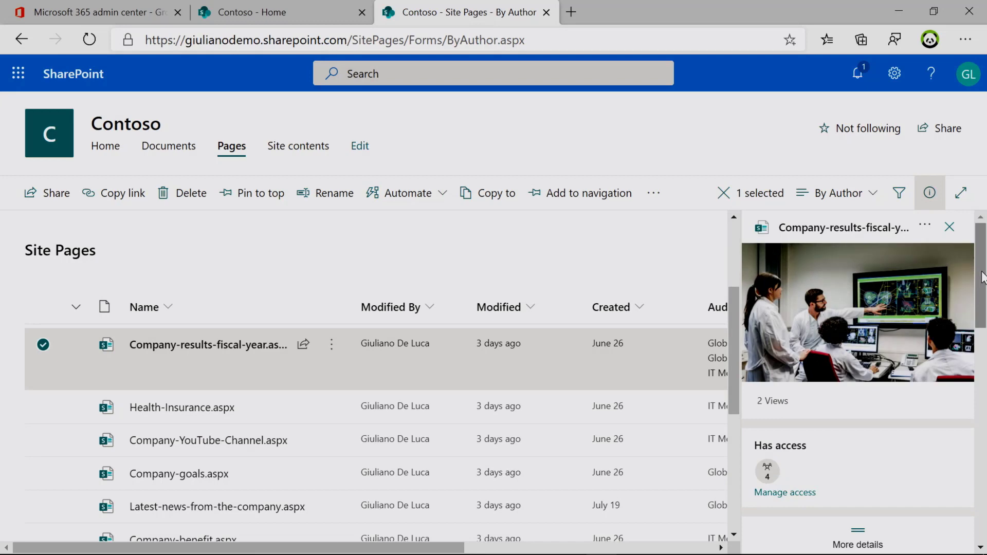
pyautogui.moveTo(978, 282); pyautogui.dragTo(982, 408)
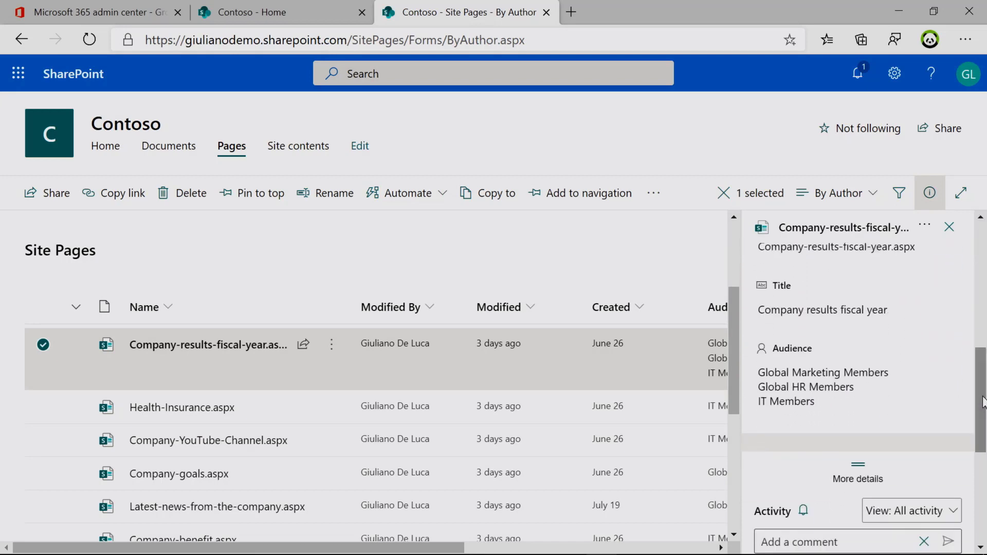
pyautogui.click(838, 406)
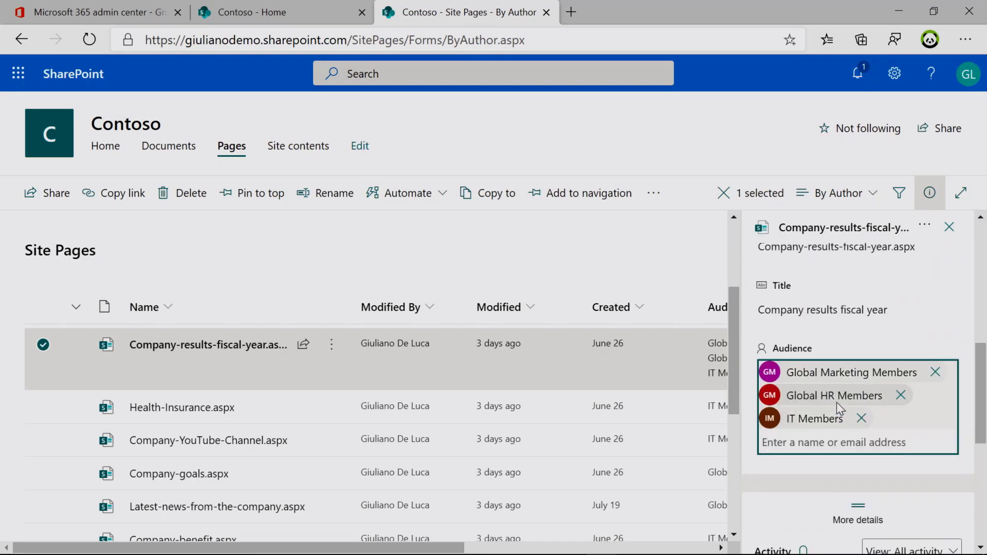